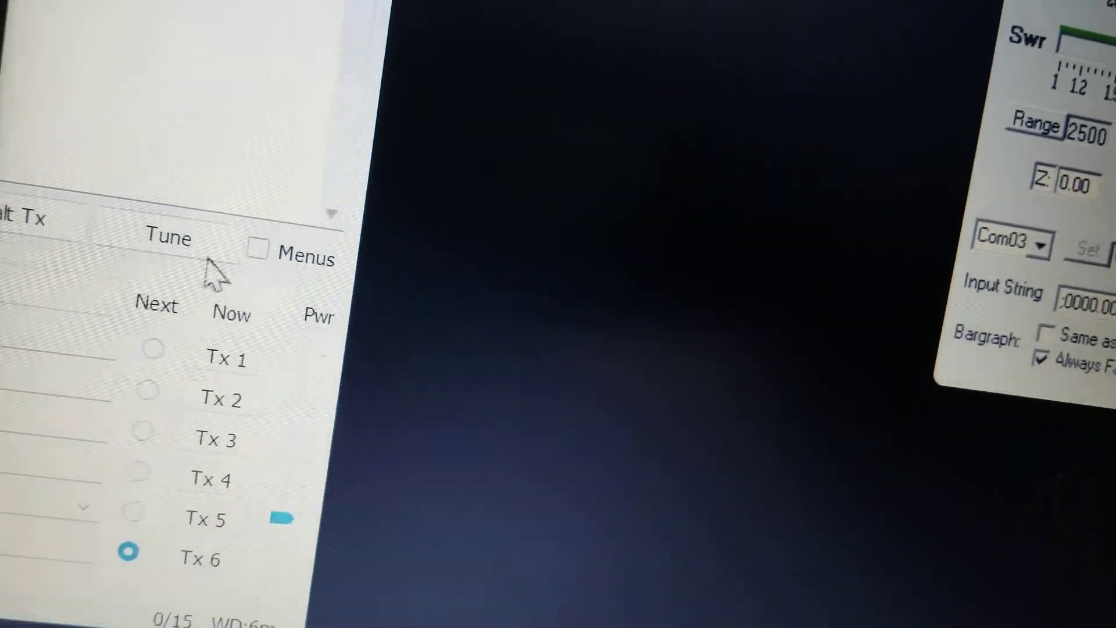
- Start the WSJT-X Tune tone so the LP-100 reads power in Normal mode
left_click(173, 257)
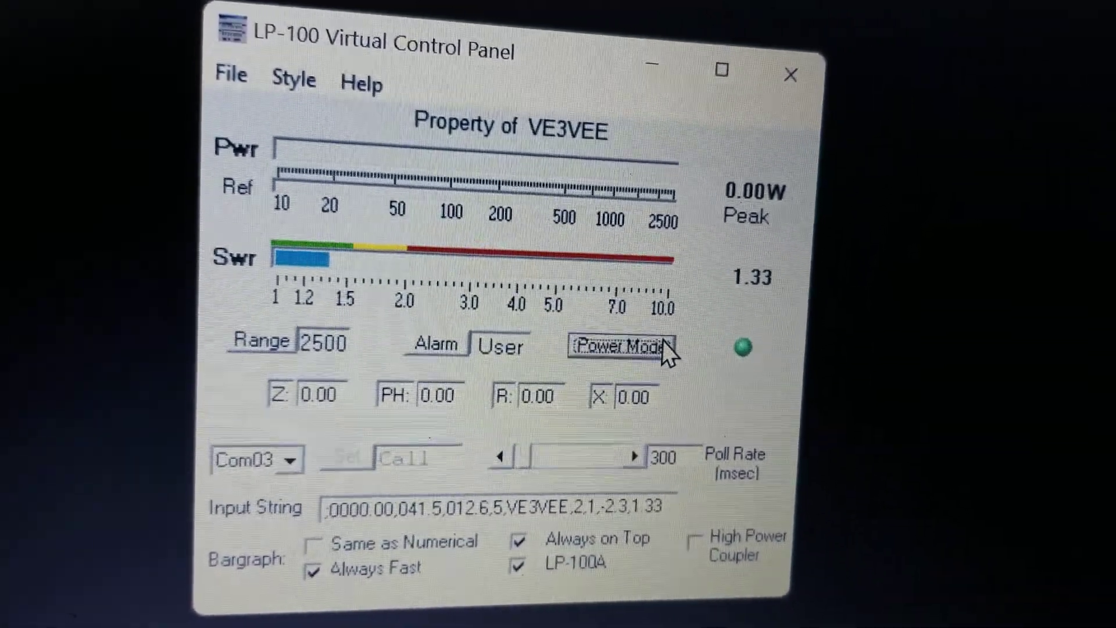
- Switch the LP-100 meter from Peak to Tune mode, which still reads 0.00W with SWR 1.33
left_click(665, 348)
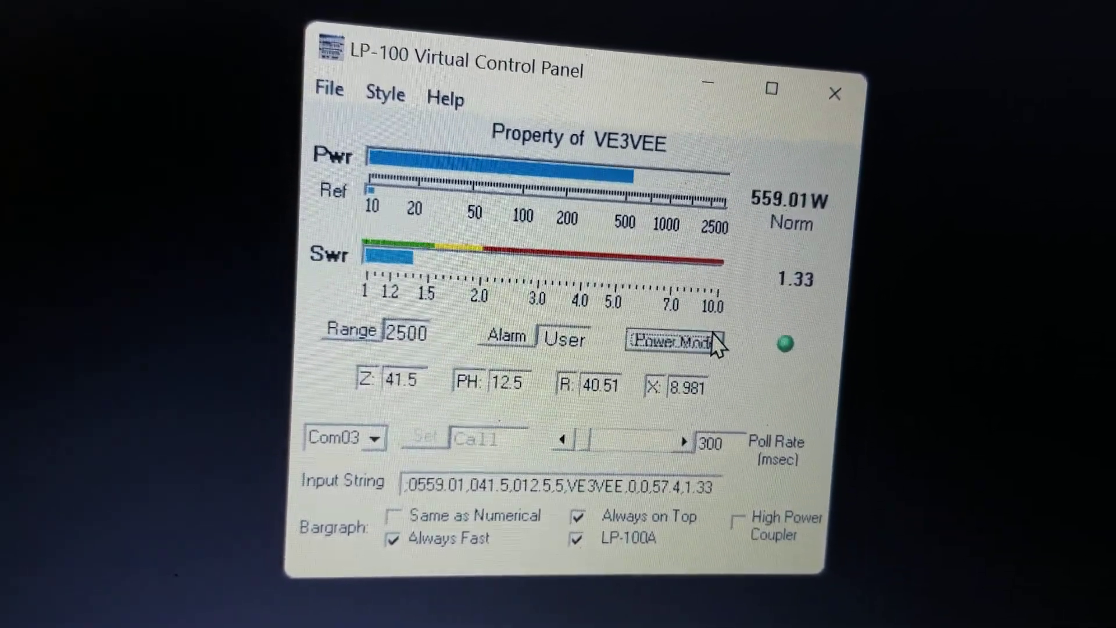
left_click(716, 345)
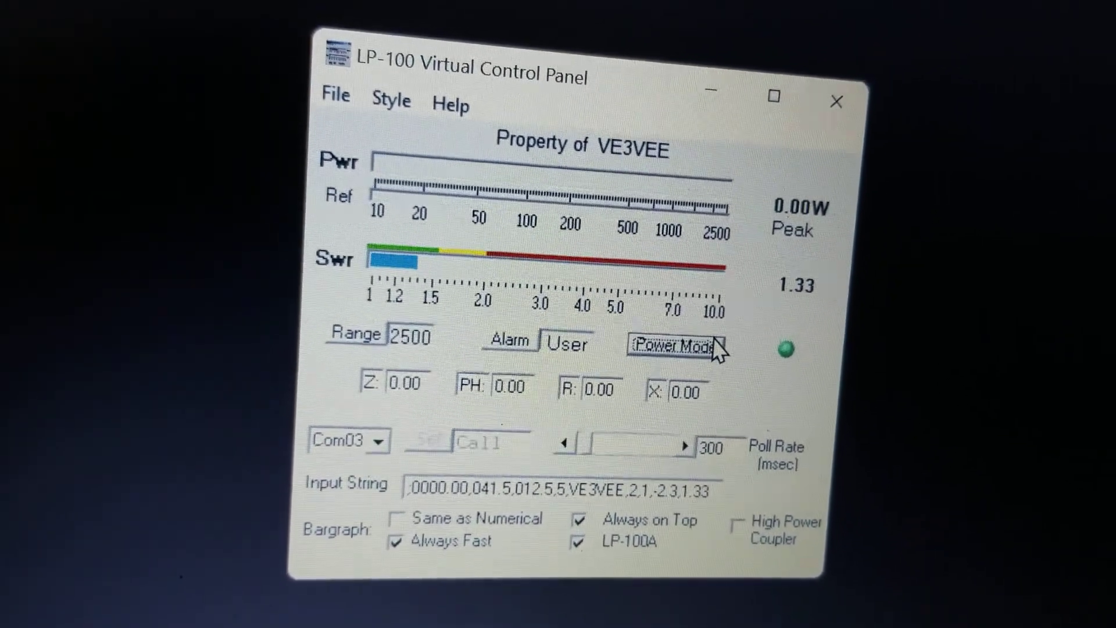